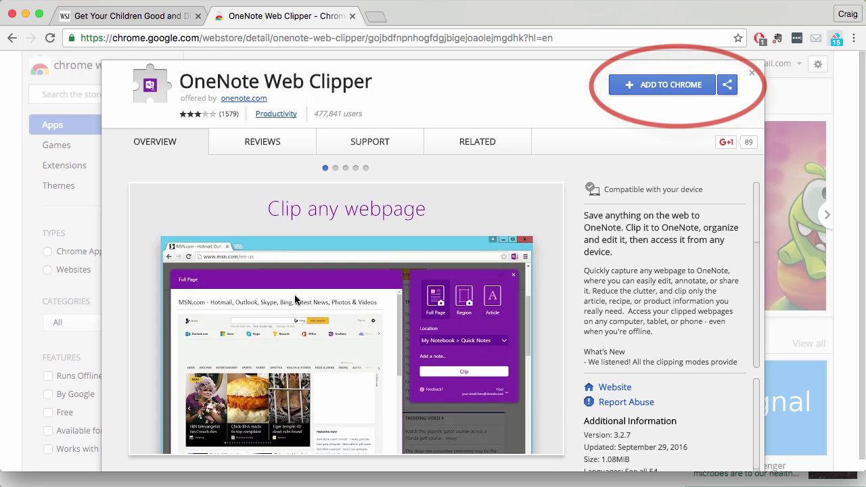
- Add the OneNote Web Clipper extension to Chrome, close the welcome and Web Store tabs, and launch it on the WSJ article
{"action": "left_click", "coordinate": [650, 90]}
{"action": "left_click", "coordinate": [540, 121]}
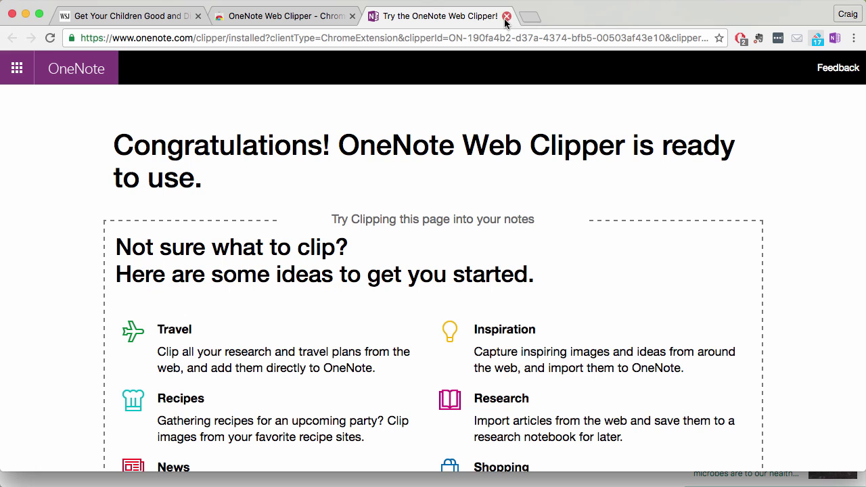
{"action": "left_click", "coordinate": [506, 16]}
{"action": "left_click", "coordinate": [352, 16]}
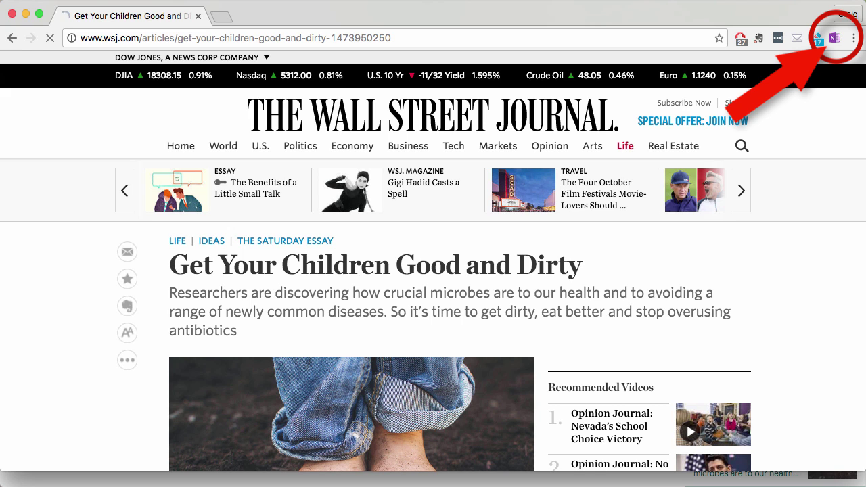
{"action": "left_click", "coordinate": [835, 38]}
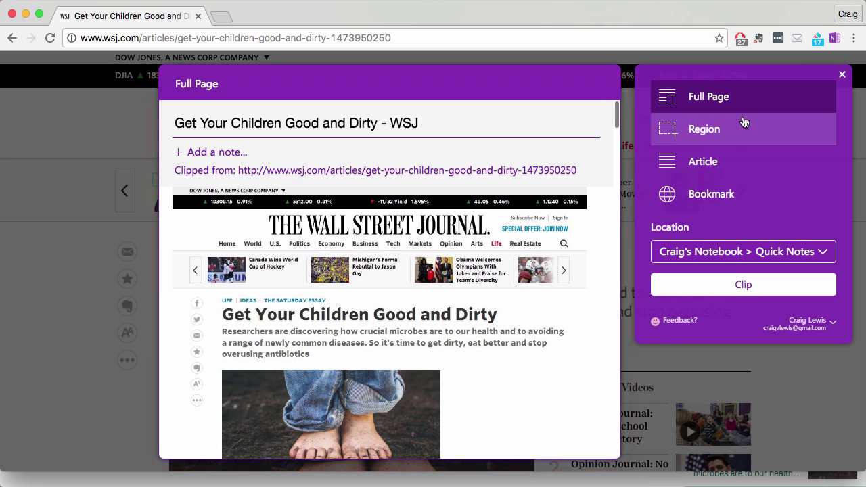
- Try the Region, Article and Bookmark clip modes, then clip the article view to Quick Notes
{"action": "left_click", "coordinate": [705, 129]}
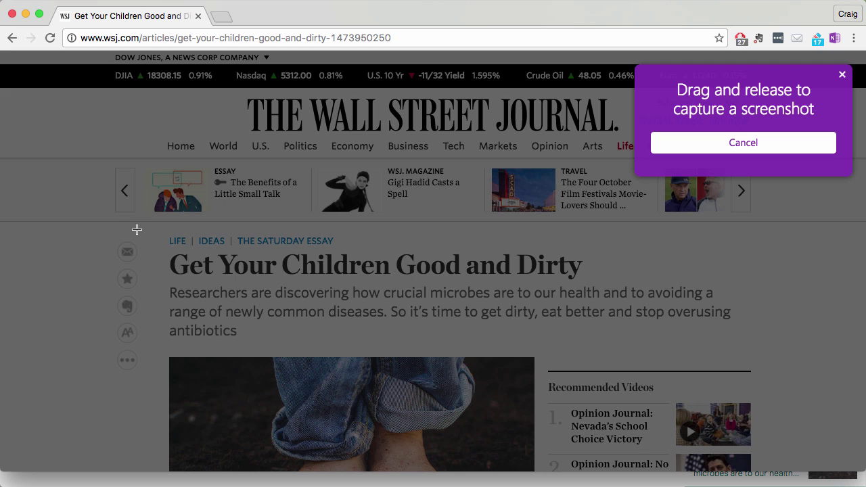
{"action": "left_click_drag", "start_coordinate": [137, 230], "coordinate": [748, 359]}
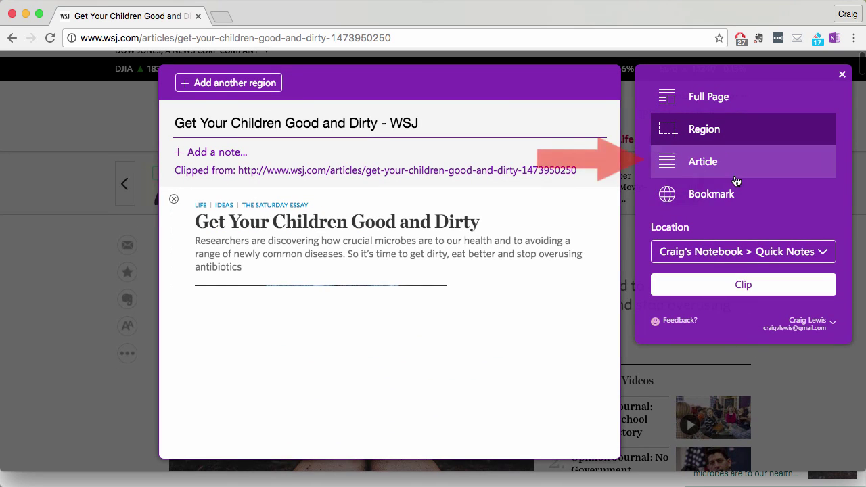
{"action": "left_click", "coordinate": [711, 163]}
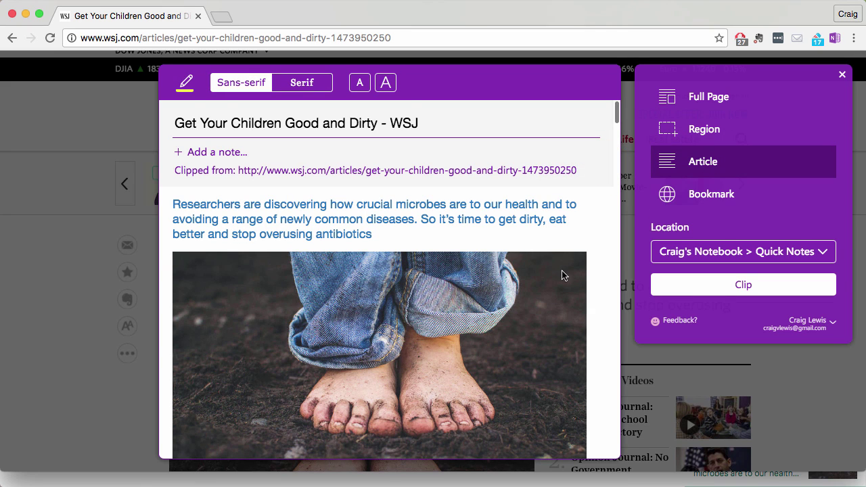
{"action": "scroll", "coordinate": [562, 276], "scroll_direction": "down", "scroll_amount": 10}
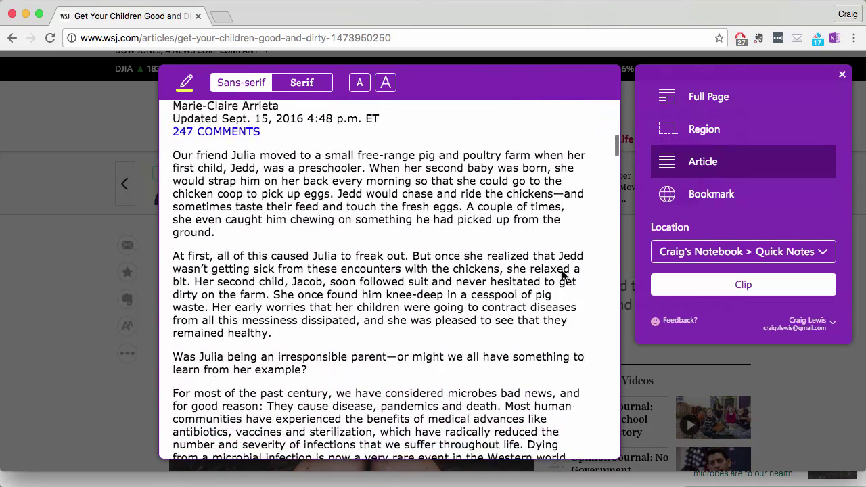
{"action": "scroll", "coordinate": [562, 275], "scroll_direction": "down", "scroll_amount": 12}
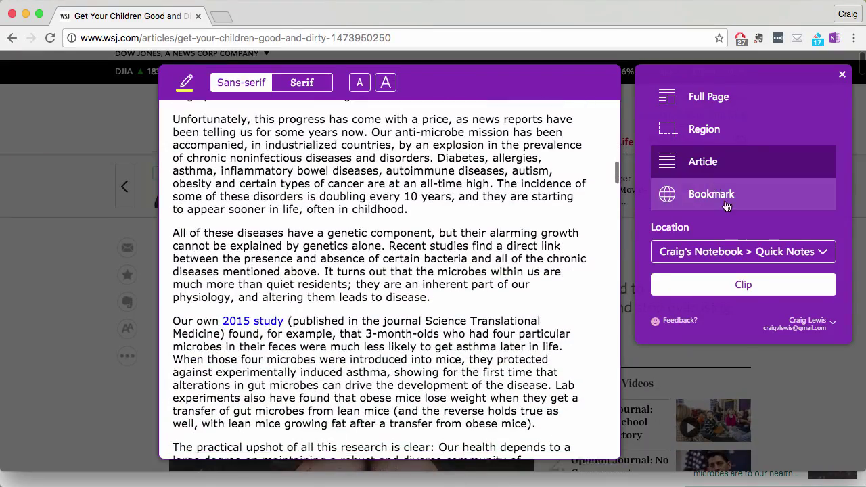
{"action": "left_click", "coordinate": [727, 206]}
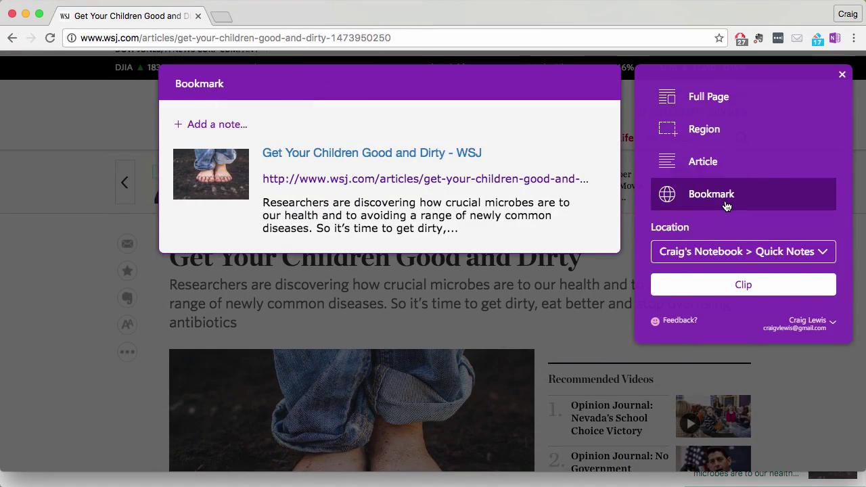
{"action": "left_click", "coordinate": [709, 166]}
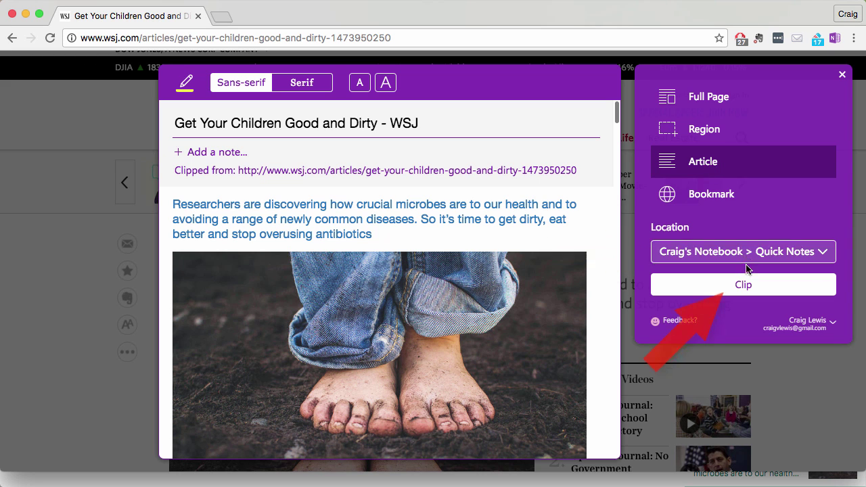
{"action": "left_click", "coordinate": [745, 285]}
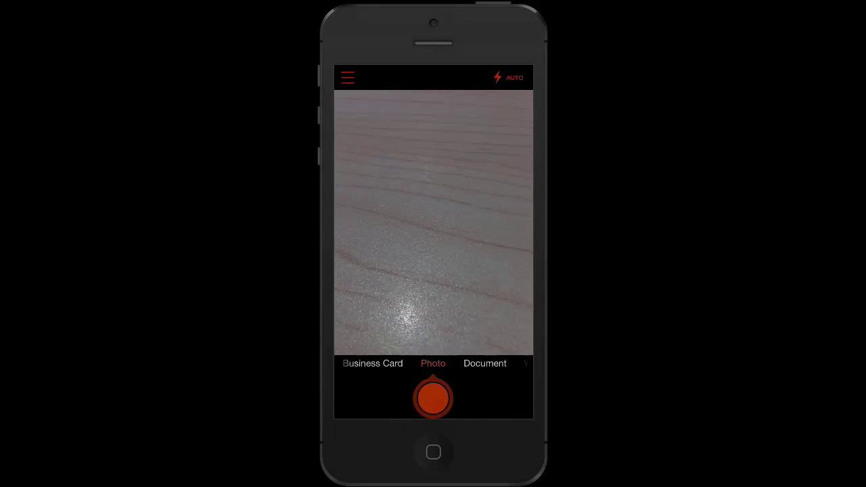
- Switch Office Lens to Document mode to scan the grocery receipt
{"action": "left_click", "coordinate": [485, 363]}
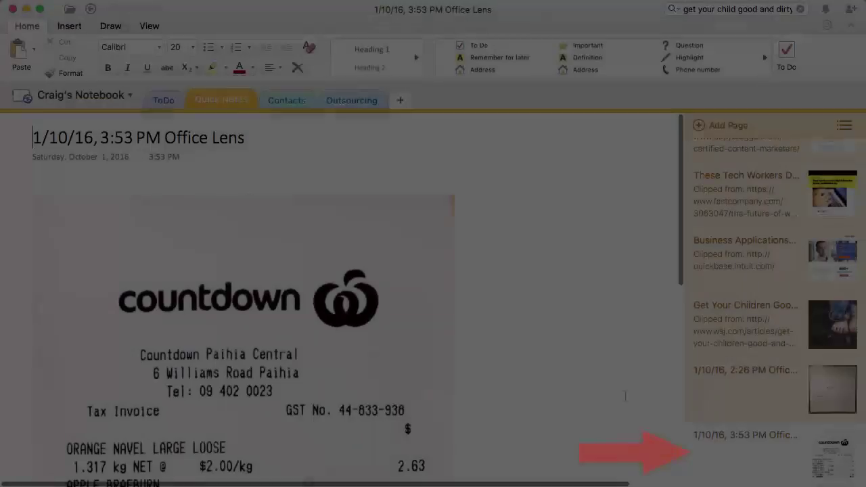
- Scroll through the scanned receipt page in Quick Notes
{"action": "scroll", "coordinate": [595, 369], "scroll_direction": "down", "scroll_amount": 5}
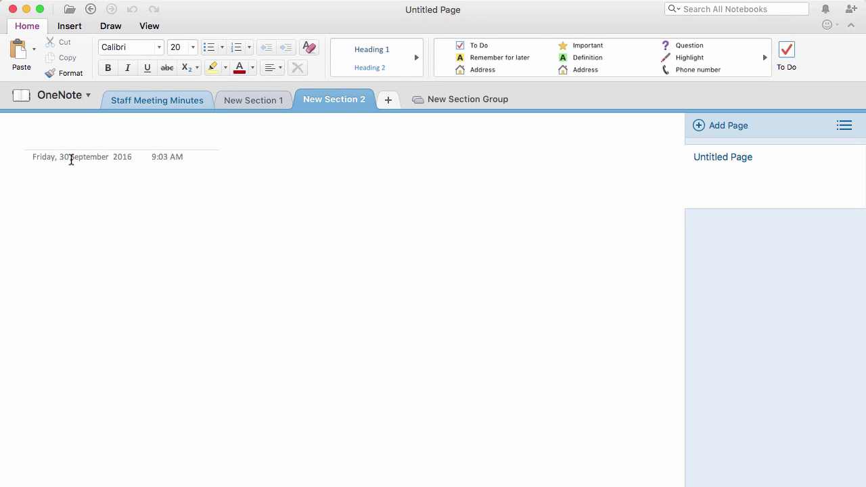
- Title the page 'Newsletter Draft' and paste the Lorem ipsum paragraph as a narrow column
{"action": "type", "text": "Newsletter Draft"}
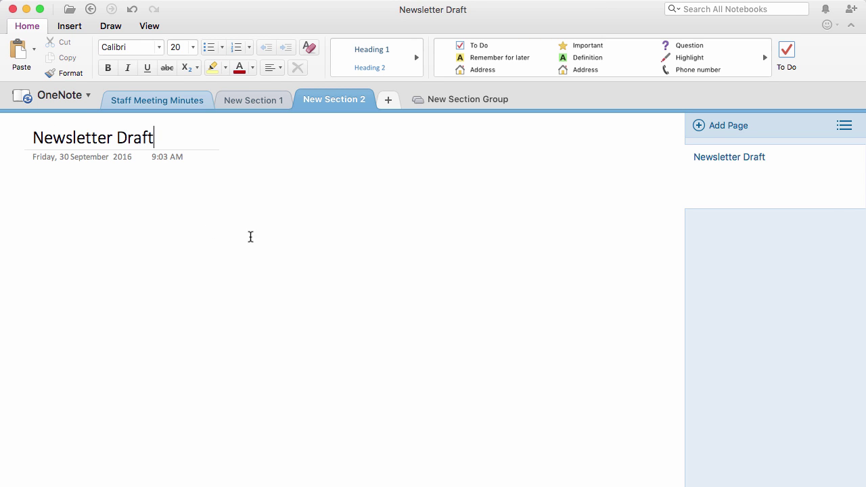
{"action": "type", "text": "\"Lorem ipsum dolor sit amet, consectetur adipiscing elit, sed do eiusmod tempor incididunt ut labore et dolore magna aliqua. Ut enim ad minim veniam, quis nostrud exercitation ullamco laboris nisi ut aliquip ex ea commodo consequat. Duis aute irure dolor in reprehenderit in voluptate velit esse cillum dolore eu fugiat nulla pariatur. Excepteur sint occaecat cupidatat non proident, sunt in culpa qui officia deserunt mollit anim id est laborum.\""}
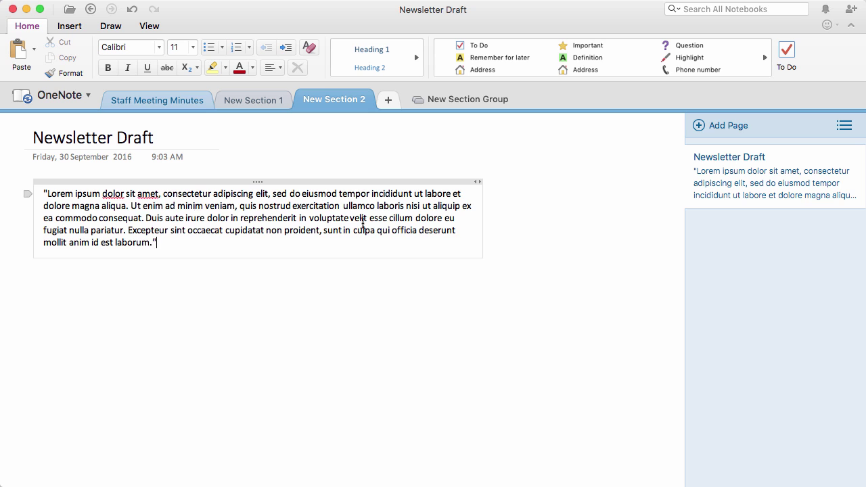
{"action": "left_click_drag", "start_coordinate": [481, 259], "coordinate": [268, 319]}
- Paste the monkey photo beside the paragraph and shrink it
{"action": "left_click", "coordinate": [416, 201]}
{"action": "key", "text": "super+v"}
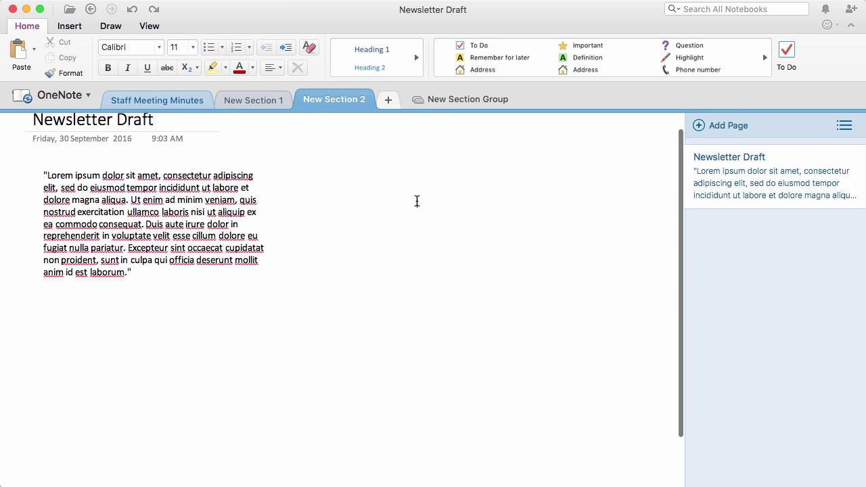
{"action": "left_click_drag", "start_coordinate": [443, 206], "coordinate": [334, 181]}
{"action": "left_click_drag", "start_coordinate": [636, 389], "coordinate": [501, 301]}
- Paste a second Lorem ipsum paragraph below and widen its note box
{"action": "left_click", "coordinate": [95, 361]}
{"action": "type", "text": "\"Lorem ipsum dolor sit amet, consectetur adipiscing elit, sed do eiusmod tempor incididunt ut labore et dolore magna aliqua. Ut enim ad minim veniam, quis nostrud exercitation ullamco laboris nisi ut aliquip ex ea commodo consequat. Duis aute irure dolor in reprehenderit in voluptate velit esse cillum dolore eu fugiat nulla pariatur. Excepteur sint occaecat cupidatat non proident, sunt in culpa qui officia deserunt mollit anim id est laborum.\""}
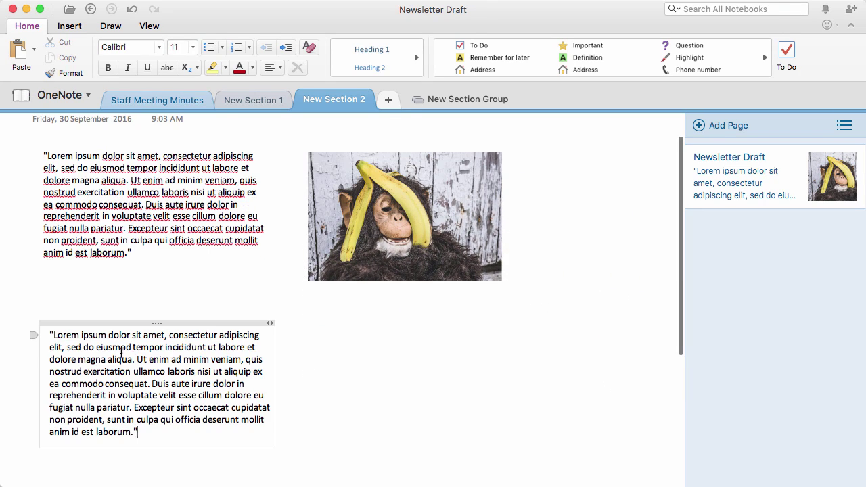
{"action": "left_click_drag", "start_coordinate": [276, 372], "coordinate": [503, 375]}
{"action": "left_click_drag", "start_coordinate": [251, 321], "coordinate": [249, 299]}
{"action": "key", "text": "super+c"}
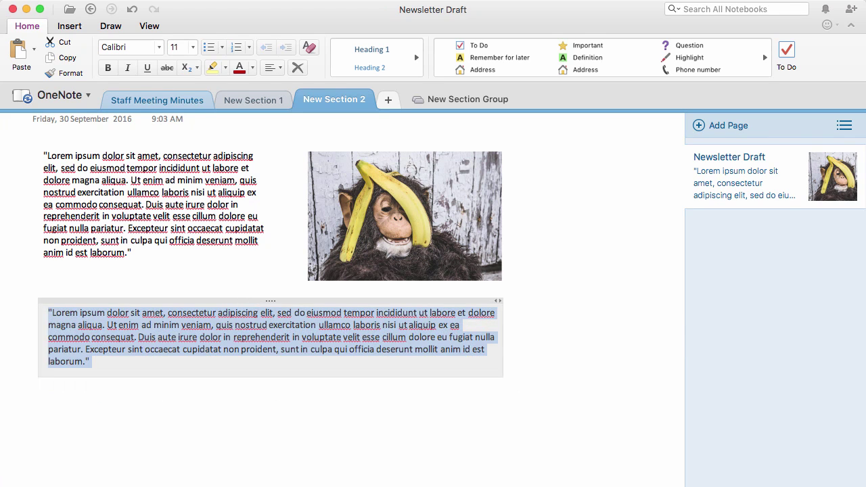
{"action": "scroll", "coordinate": [533, 293], "scroll_direction": "down", "scroll_amount": 3}
{"action": "scroll", "coordinate": [533, 292], "scroll_direction": "down", "scroll_amount": 2}
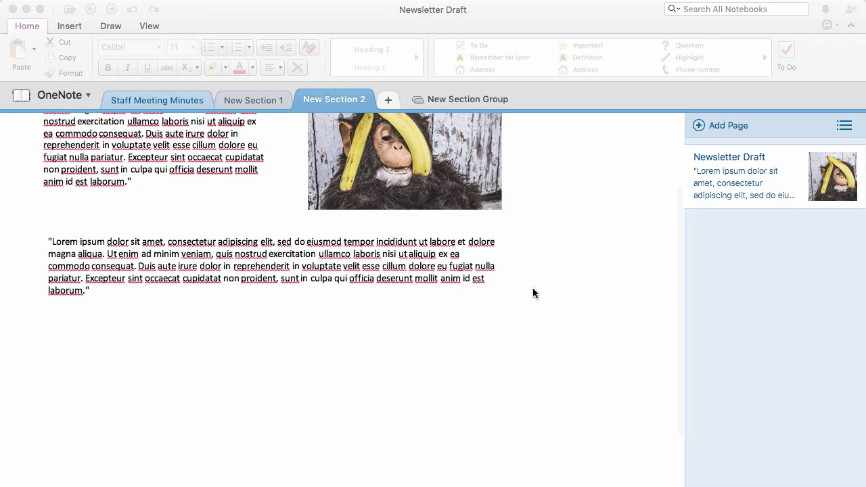
- Paste the dog photo below the second paragraph and shrink it to about two-thirds size
{"action": "left_click", "coordinate": [69, 344]}
{"action": "key", "text": "super+v"}
{"action": "scroll", "coordinate": [402, 377], "scroll_direction": "down", "scroll_amount": 5}
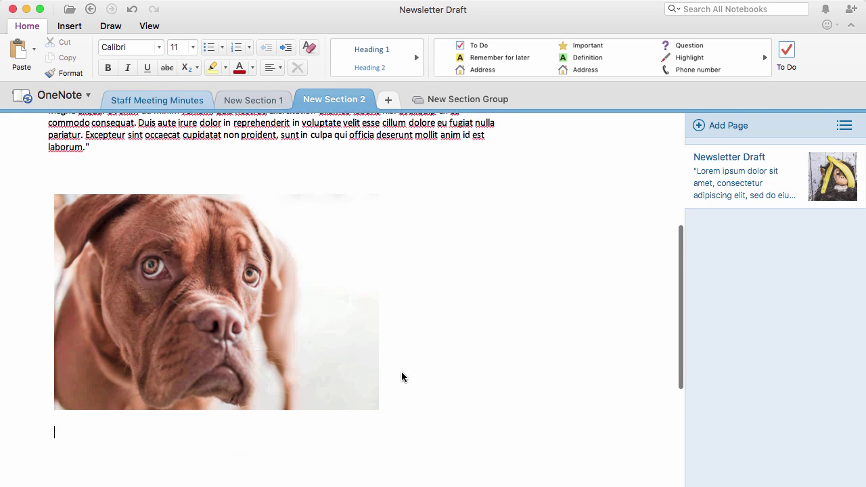
{"action": "left_click", "coordinate": [377, 388]}
{"action": "left_click_drag", "start_coordinate": [377, 388], "coordinate": [279, 289]}
{"action": "left_click_drag", "start_coordinate": [170, 184], "coordinate": [164, 160]}
{"action": "scroll", "coordinate": [379, 285], "scroll_direction": "up", "scroll_amount": 4}
{"action": "scroll", "coordinate": [389, 292], "scroll_direction": "up", "scroll_amount": 2}
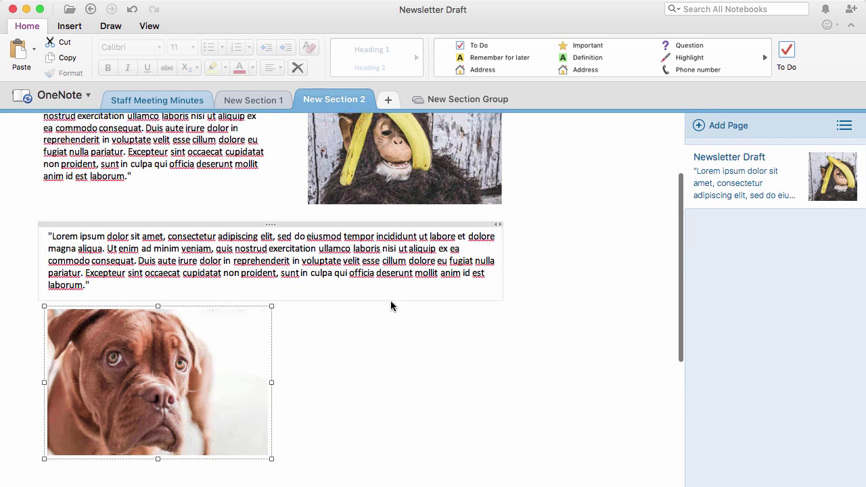
- Paste the paragraph beside the dog photo and size it into a narrow column next to it
{"action": "left_click", "coordinate": [332, 354]}
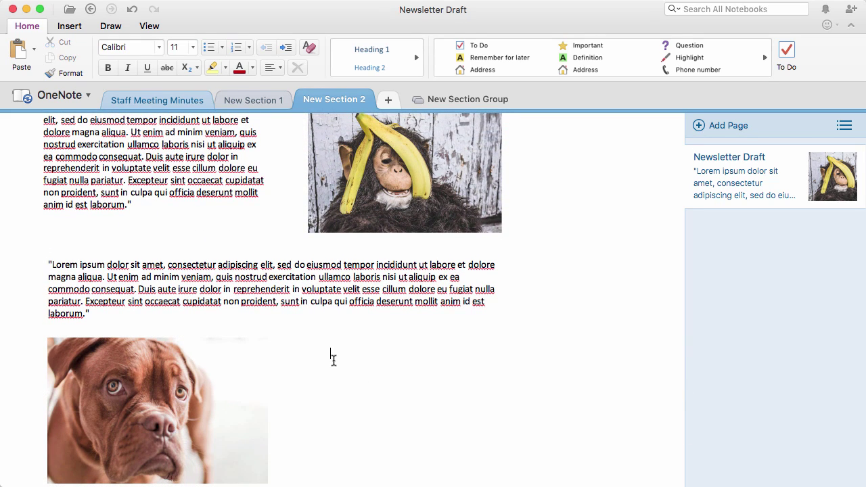
{"action": "key", "text": "super+v"}
{"action": "scroll", "coordinate": [650, 425], "scroll_direction": "right", "scroll_amount": 1}
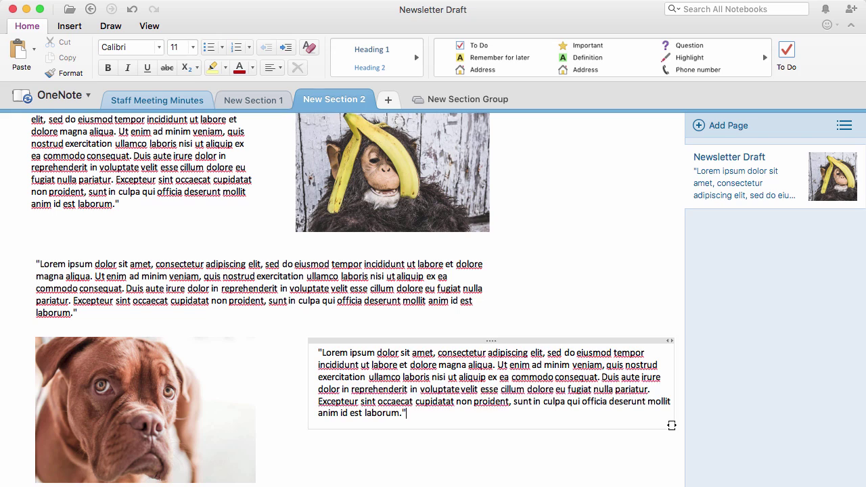
{"action": "left_click_drag", "start_coordinate": [671, 422], "coordinate": [485, 408]}
{"action": "left_click_drag", "start_coordinate": [367, 342], "coordinate": [347, 338]}
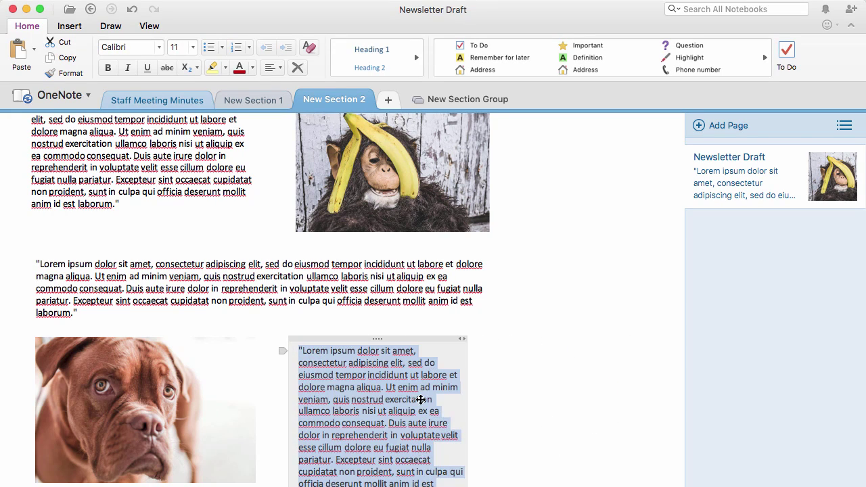
{"action": "left_click_drag", "start_coordinate": [465, 424], "coordinate": [489, 420]}
{"action": "scroll", "coordinate": [541, 401], "scroll_direction": "up", "scroll_amount": 3}
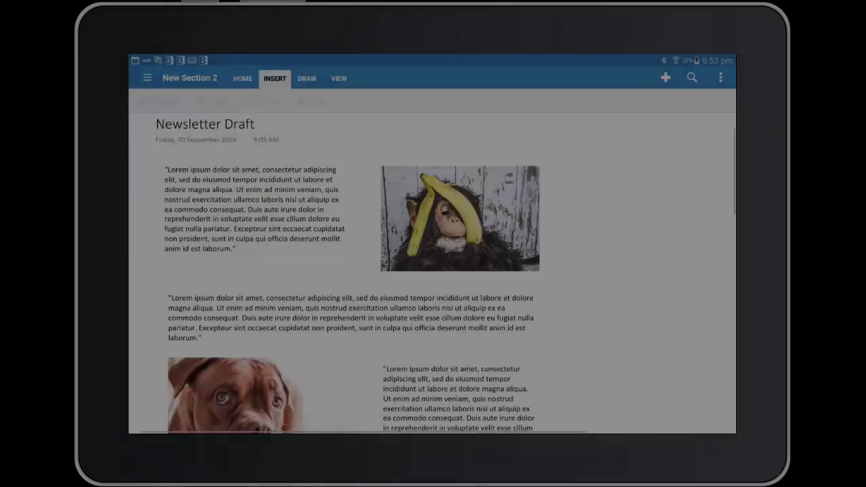
- In red ink, draw chart axes and two bars below the dog photo, hatching the taller bar
{"action": "scroll", "coordinate": [434, 271], "scroll_direction": "down", "scroll_amount": 6}
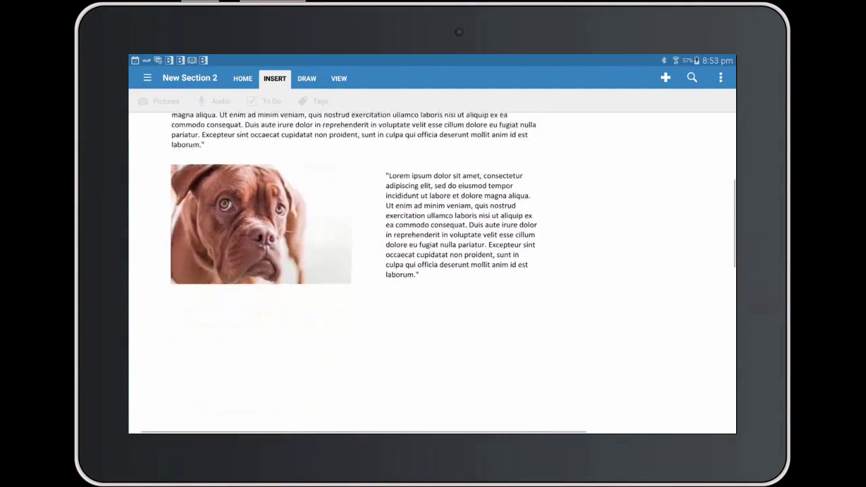
{"action": "left_click", "coordinate": [307, 79]}
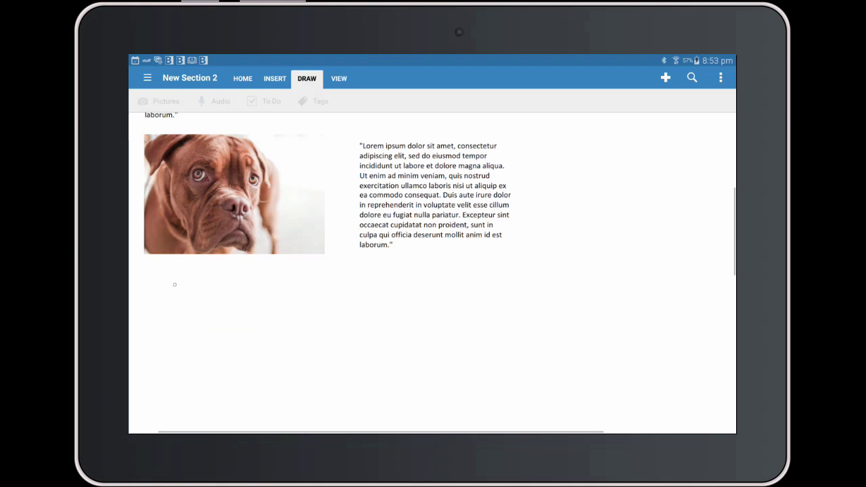
{"action": "left_click", "coordinate": [174, 101]}
{"action": "mouse_move", "coordinate": [171, 277]}
{"action": "left_mouse_down"}
{"action": "mouse_move", "coordinate": [186, 403]}
{"action": "mouse_move", "coordinate": [432, 392]}
{"action": "left_mouse_up"}
{"action": "left_click_drag", "start_coordinate": [208, 324], "coordinate": [218, 395]}
{"action": "left_click_drag", "start_coordinate": [207, 325], "coordinate": [248, 398]}
{"action": "mouse_move", "coordinate": [255, 299]}
{"action": "left_mouse_down"}
{"action": "mouse_move", "coordinate": [267, 390]}
{"action": "mouse_move", "coordinate": [297, 395]}
{"action": "left_mouse_up"}
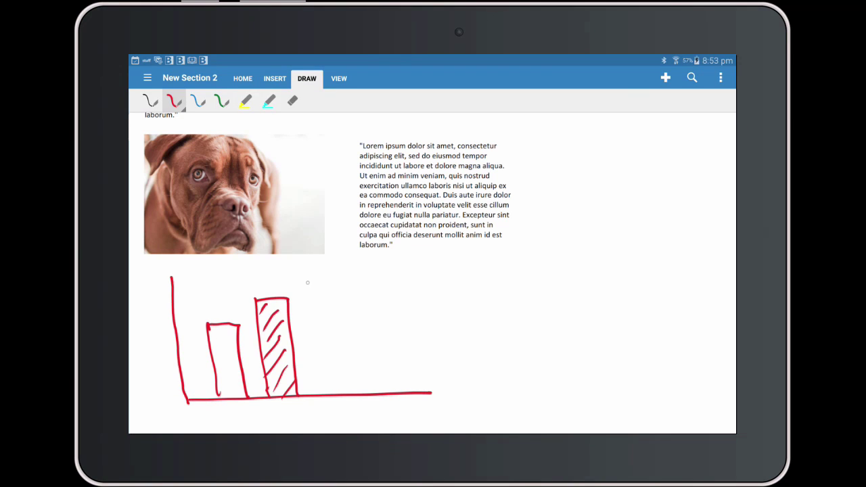
{"action": "mouse_move", "coordinate": [307, 278]}
{"action": "left_mouse_down"}
{"action": "mouse_move", "coordinate": [346, 393]}
{"action": "mouse_move", "coordinate": [326, 359]}
{"action": "mouse_move", "coordinate": [324, 298]}
{"action": "left_mouse_up"}
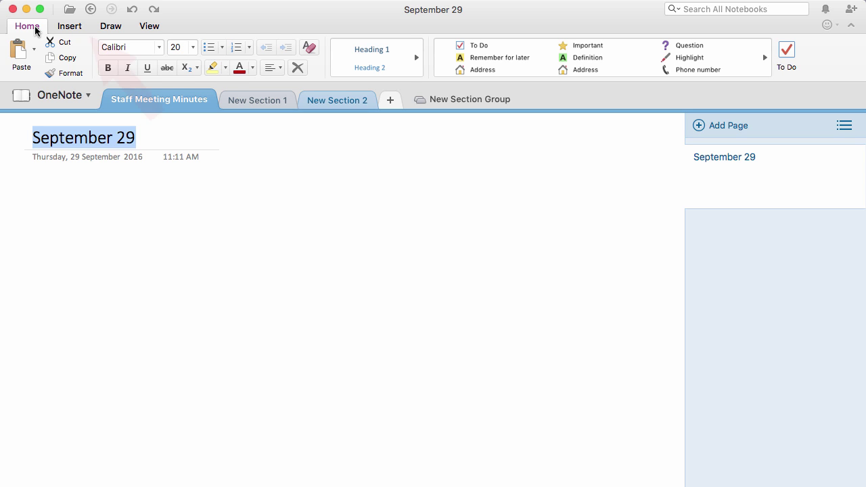
- Record audio on the September 29 page while typing 'Meeting Note 1' and 'Meeting Note 2', then stop
{"action": "left_click", "coordinate": [78, 28]}
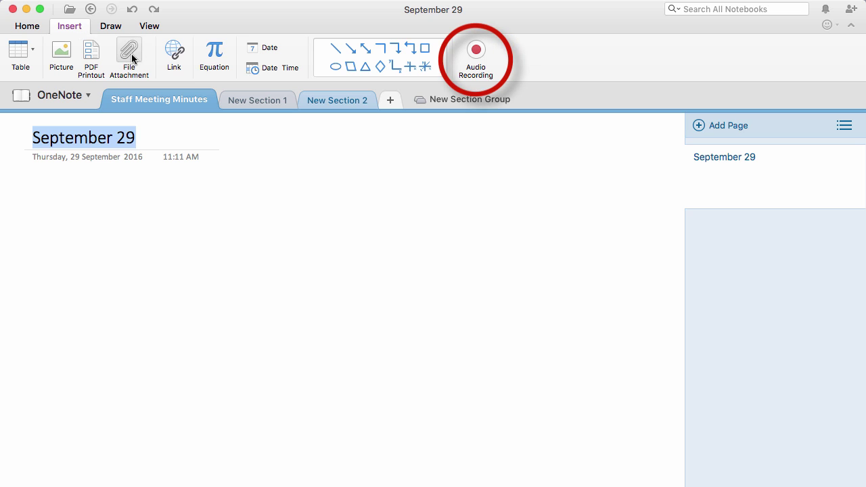
{"action": "left_click", "coordinate": [484, 53]}
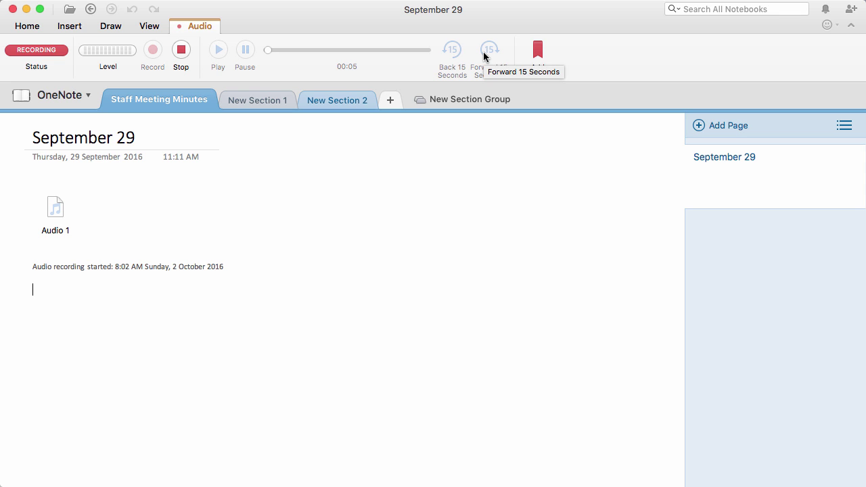
{"action": "type", "text": "Meeting Note "}
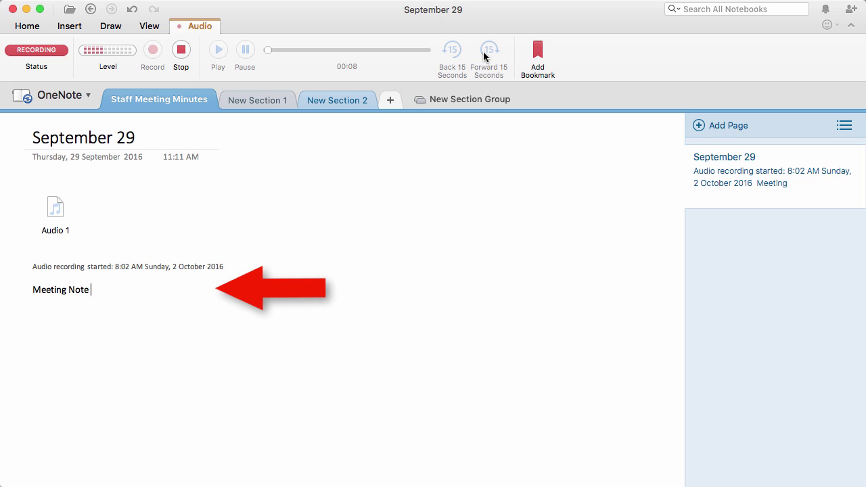
{"action": "type", "text": "1"}
{"action": "key", "text": "Return"}
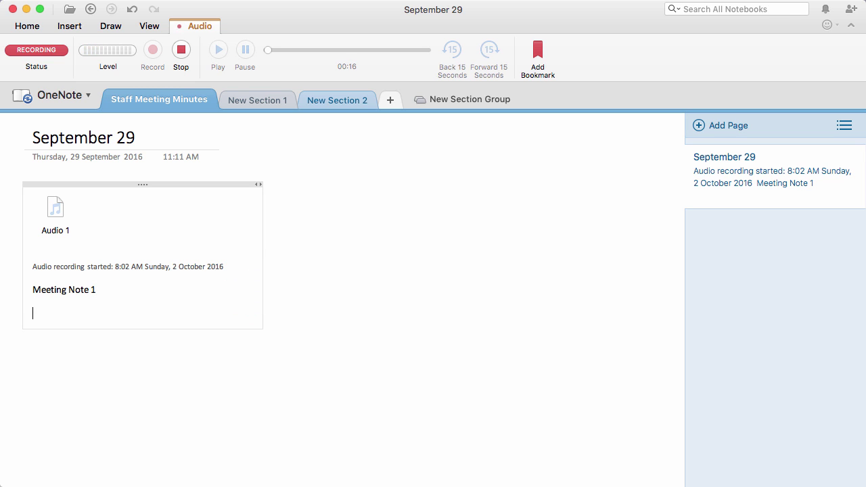
{"action": "type", "text": "Meeting Note 2"}
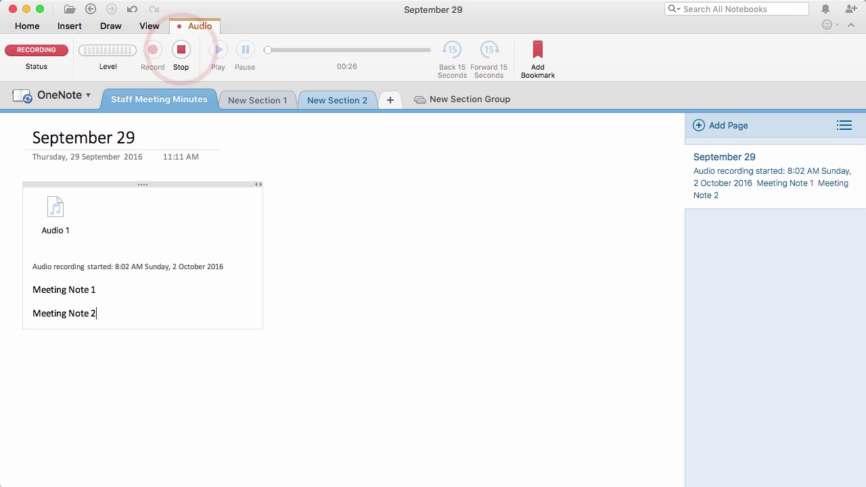
{"action": "left_click", "coordinate": [178, 50]}
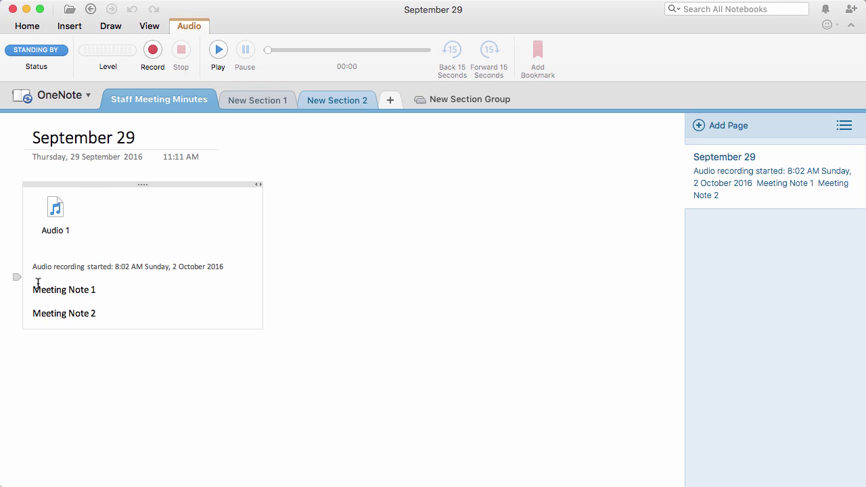
- Play Audio 1 from where Meeting Note 1 was written, then jump back 15 seconds
{"action": "mouse_move", "coordinate": [7, 294]}
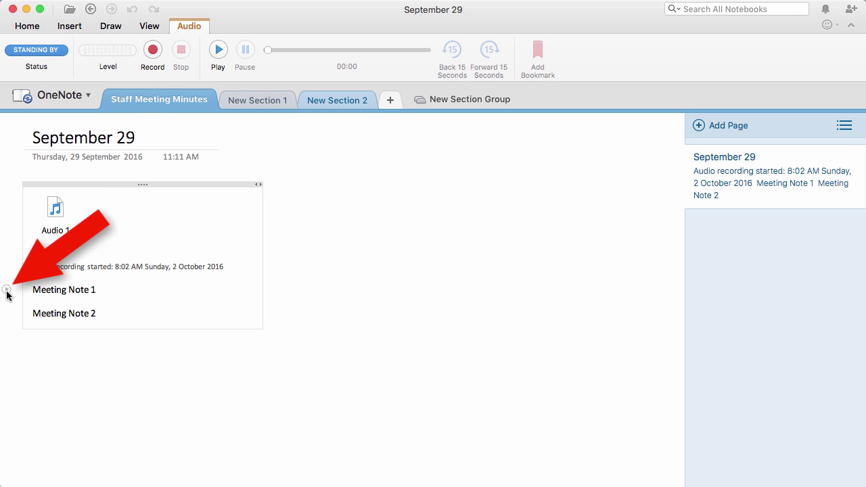
{"action": "left_click", "coordinate": [7, 290]}
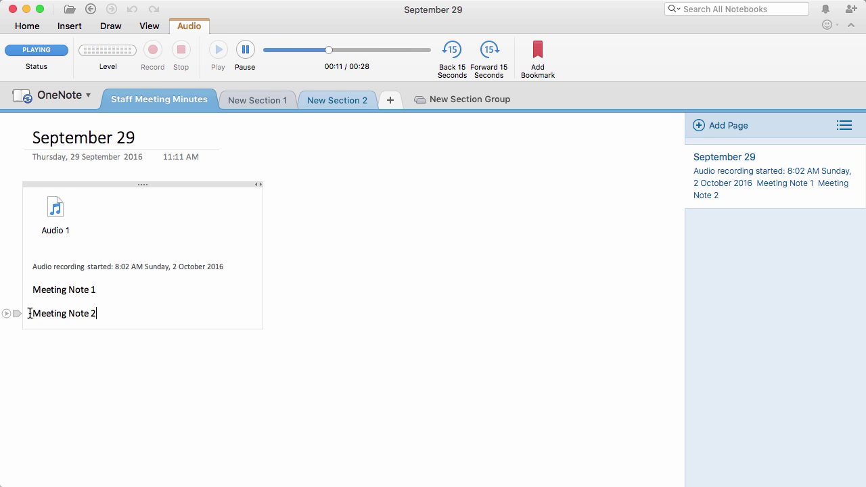
{"action": "mouse_move", "coordinate": [9, 319]}
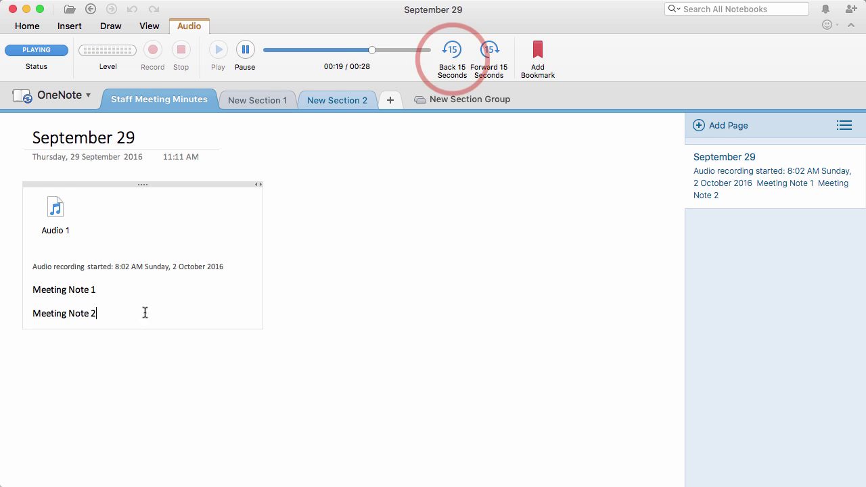
{"action": "left_click", "coordinate": [460, 63]}
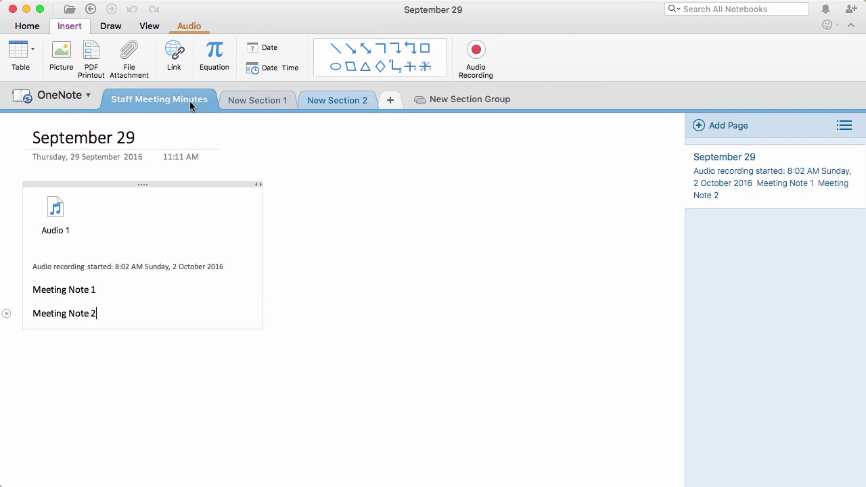
- Add a new page titled 'Todo List'
{"action": "left_click", "coordinate": [717, 126]}
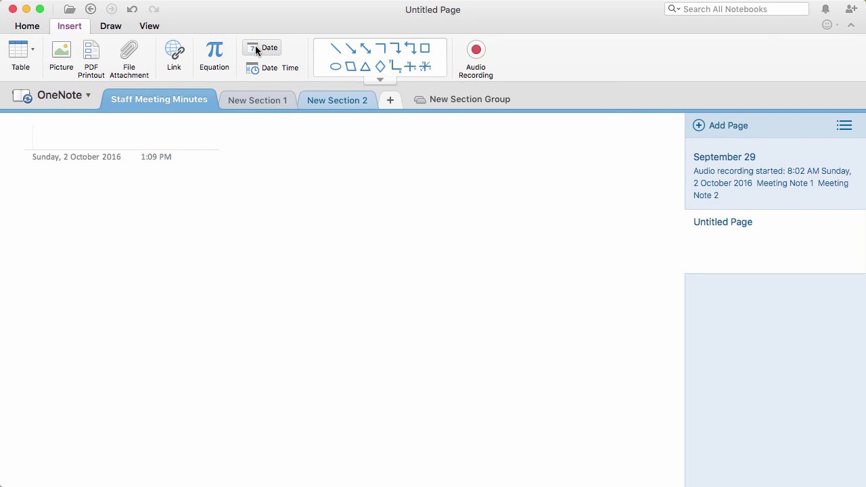
{"action": "left_click", "coordinate": [32, 25]}
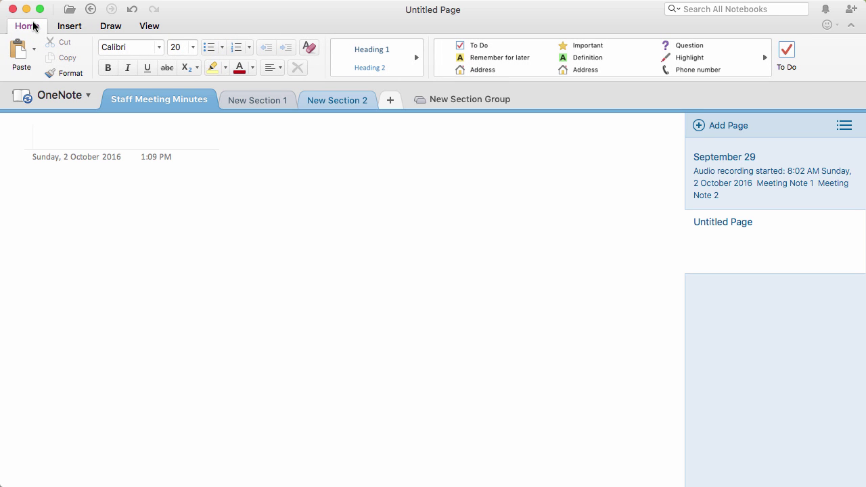
{"action": "type", "text": "Todo List"}
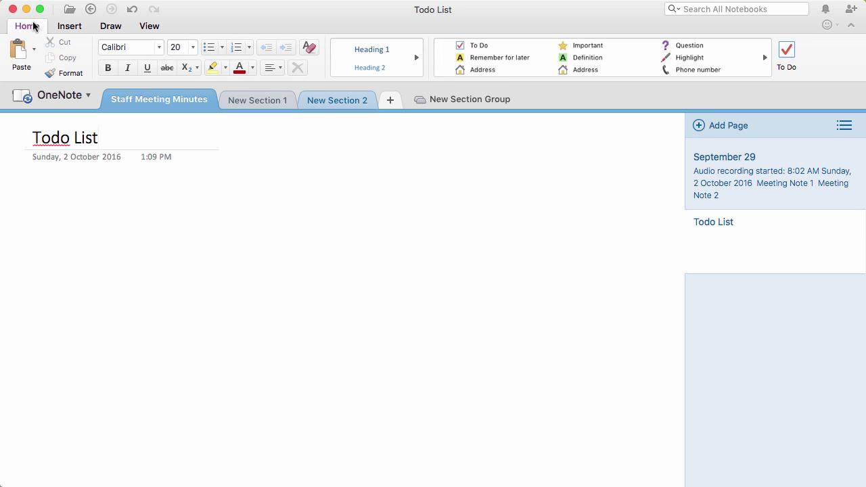
- Add to-do items Task One, Task Two and Task Three, and tick Task One as done
{"action": "left_click", "coordinate": [34, 189]}
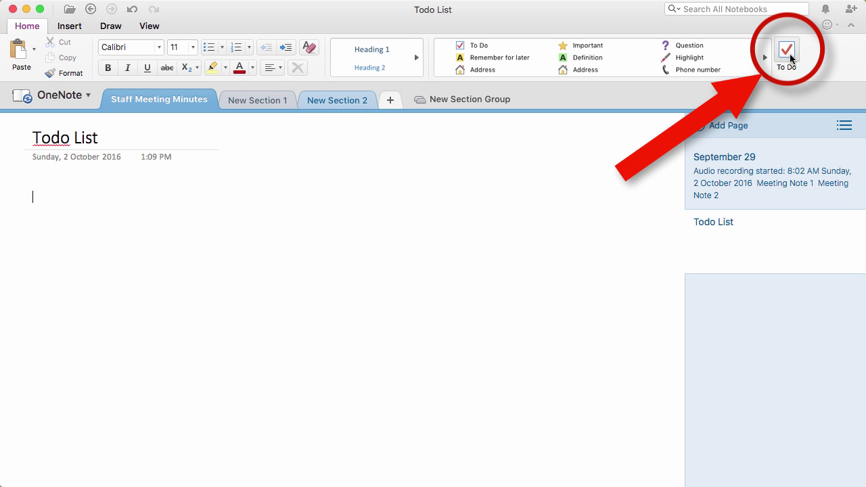
{"action": "left_click", "coordinate": [790, 56]}
{"action": "type", "text": "Ta"}
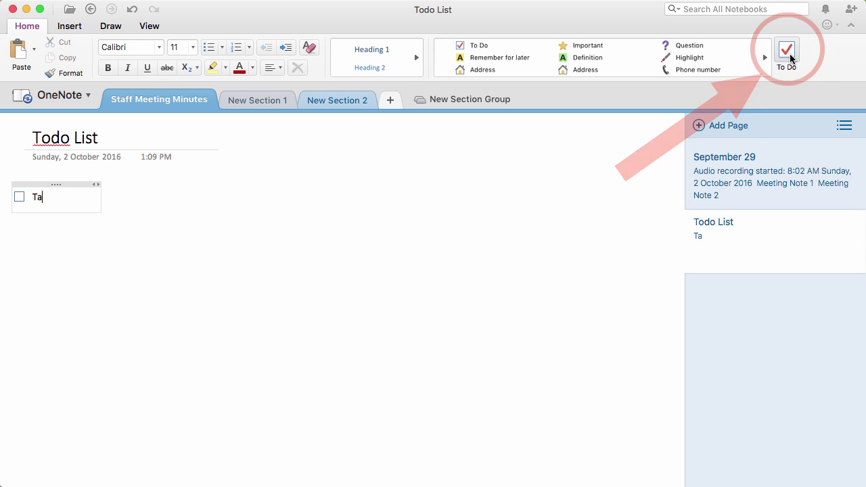
{"action": "type", "text": "sk One"}
{"action": "key", "text": "Return"}
{"action": "type", "text": "T"}
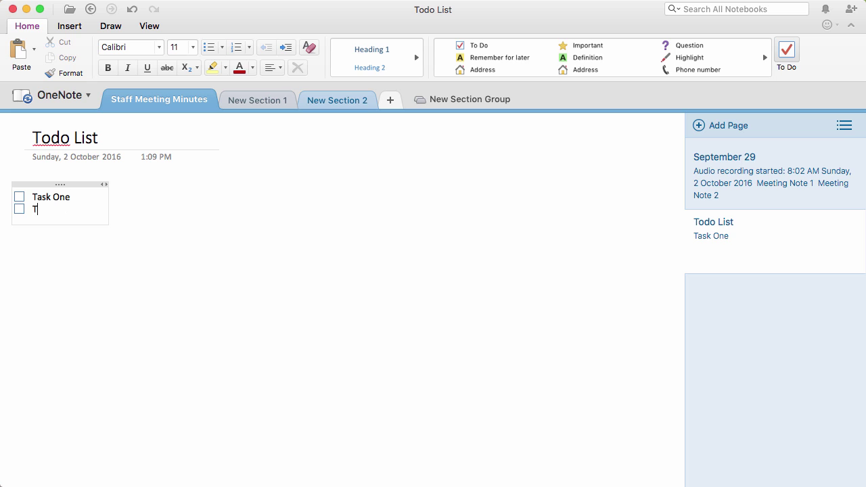
{"action": "type", "text": "ask Two"}
{"action": "key", "text": "Return"}
{"action": "type", "text": "Ta"}
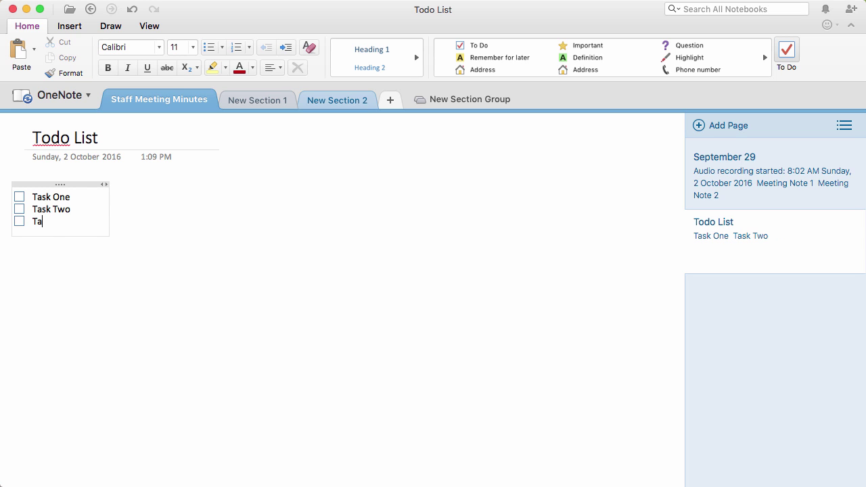
{"action": "type", "text": "sk Three"}
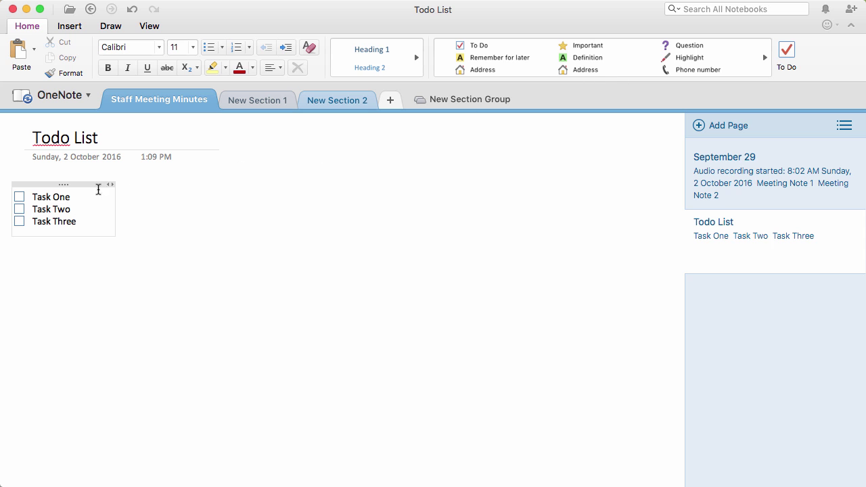
{"action": "left_click", "coordinate": [18, 198]}
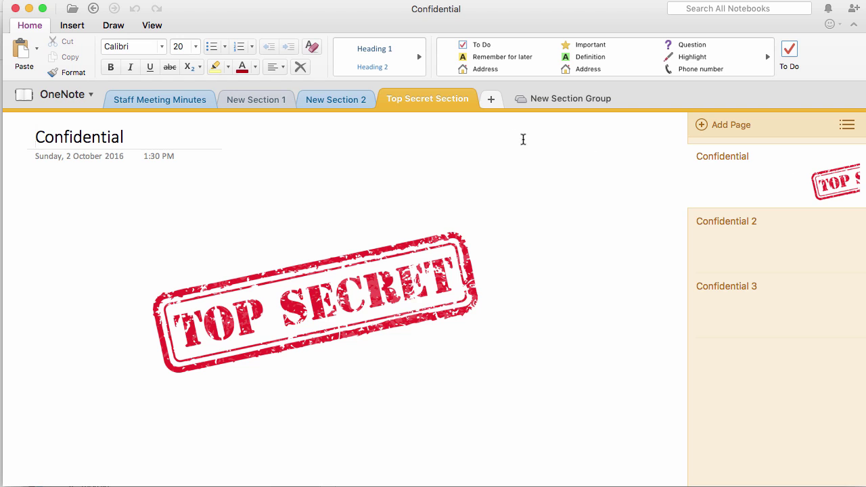
- Protect the Top Secret Section with a password, entered and confirmed
{"action": "right_click", "coordinate": [427, 102]}
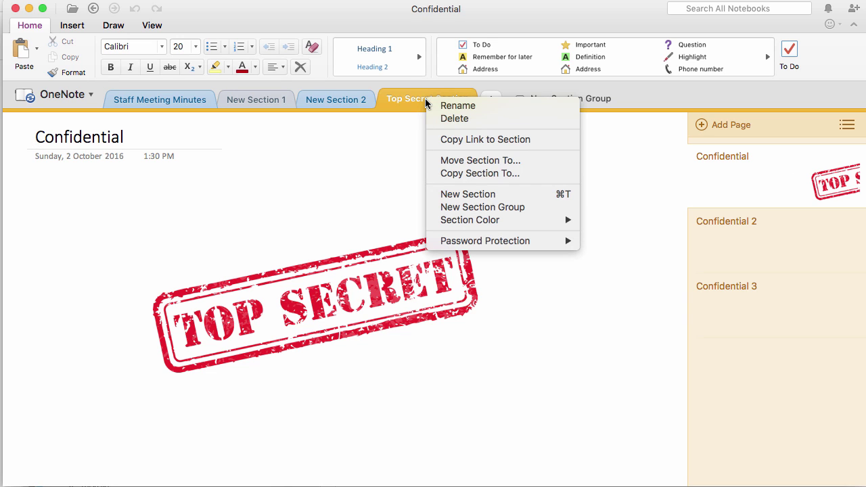
{"action": "mouse_move", "coordinate": [493, 243]}
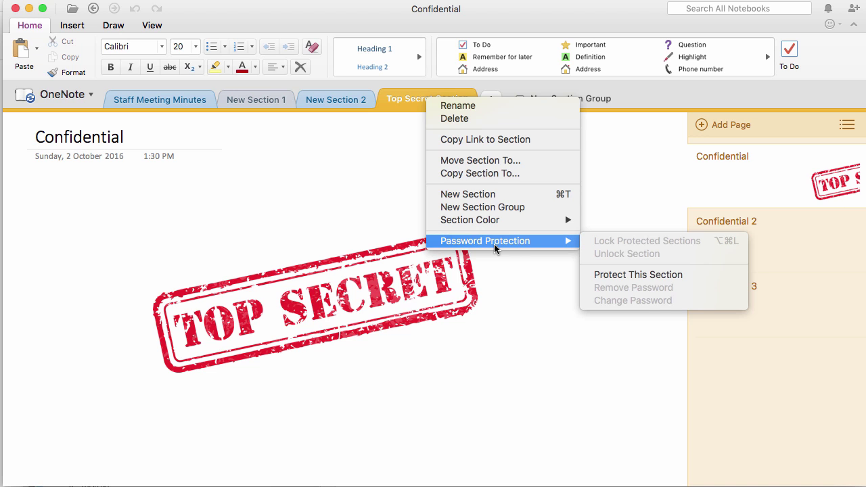
{"action": "left_click", "coordinate": [637, 275]}
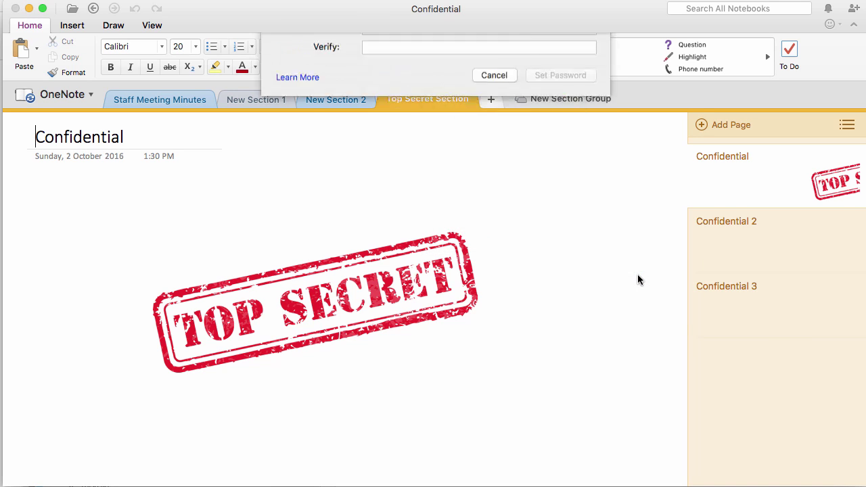
{"action": "type", "text": "1234"}
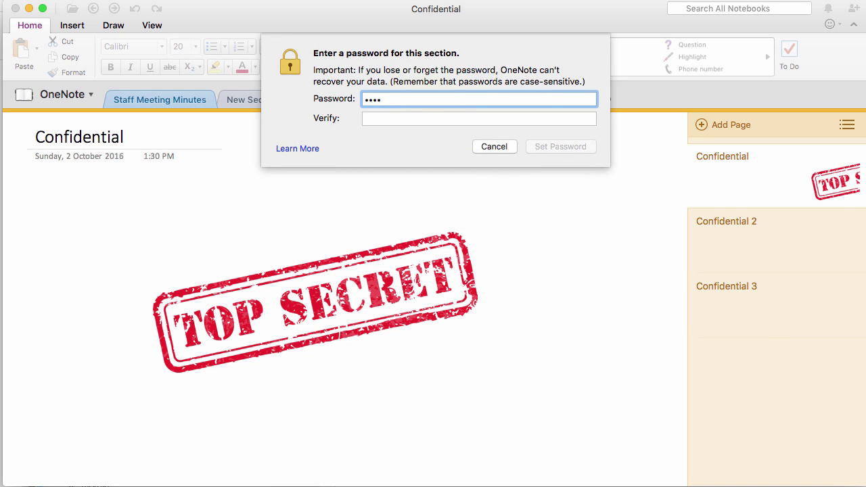
{"action": "key", "text": "Tab"}
{"action": "type", "text": "1234"}
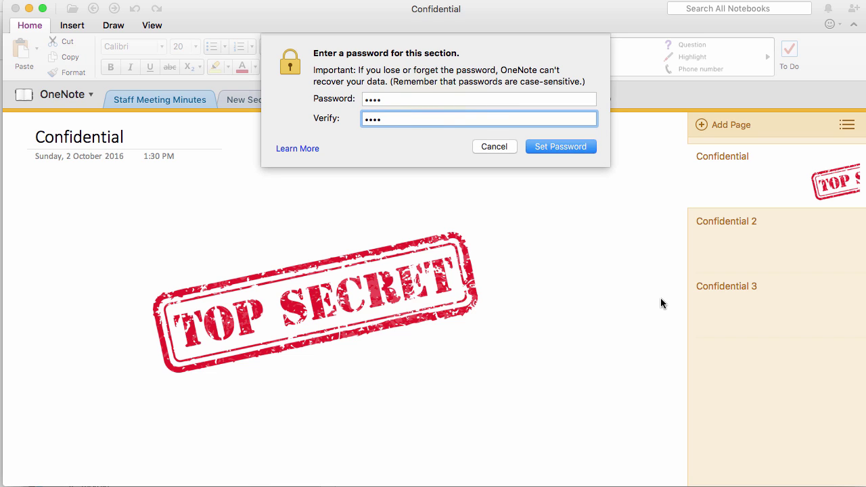
{"action": "left_click", "coordinate": [556, 147]}
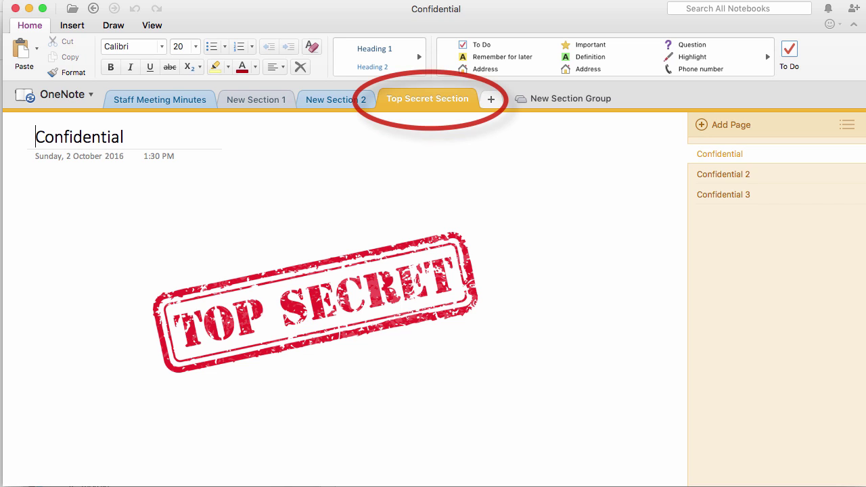
- Lock all password-protected sections
{"action": "right_click", "coordinate": [422, 96]}
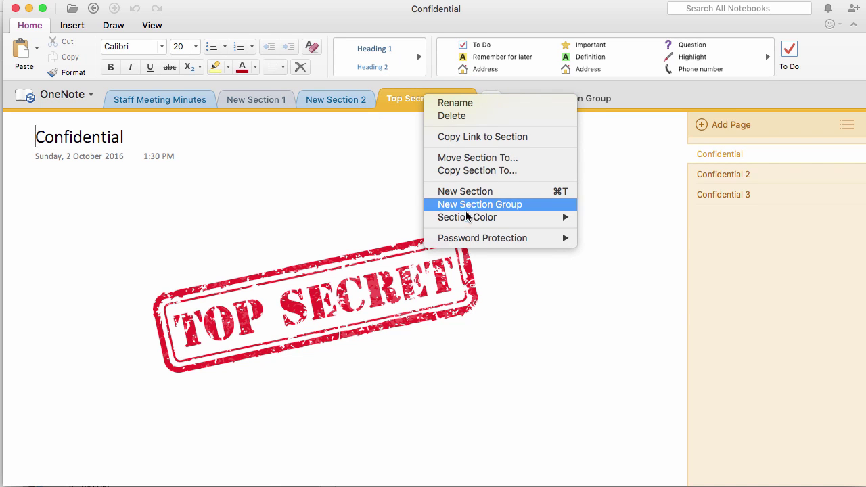
{"action": "mouse_move", "coordinate": [471, 241]}
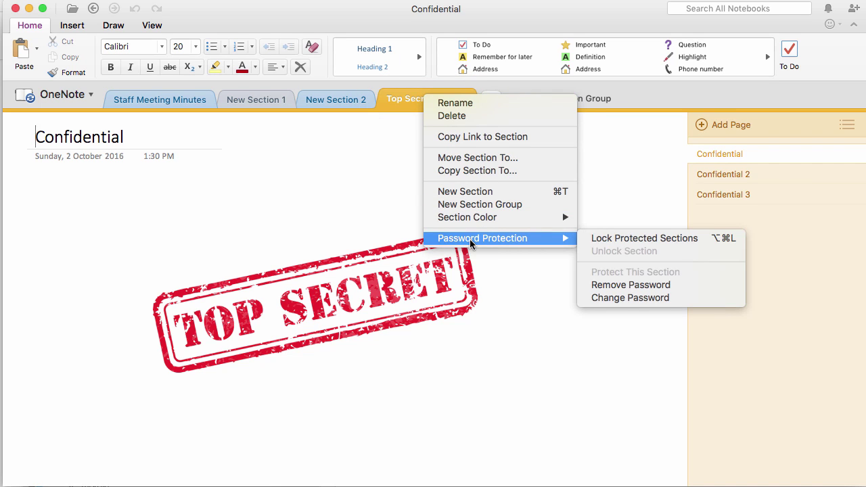
{"action": "left_click", "coordinate": [635, 242]}
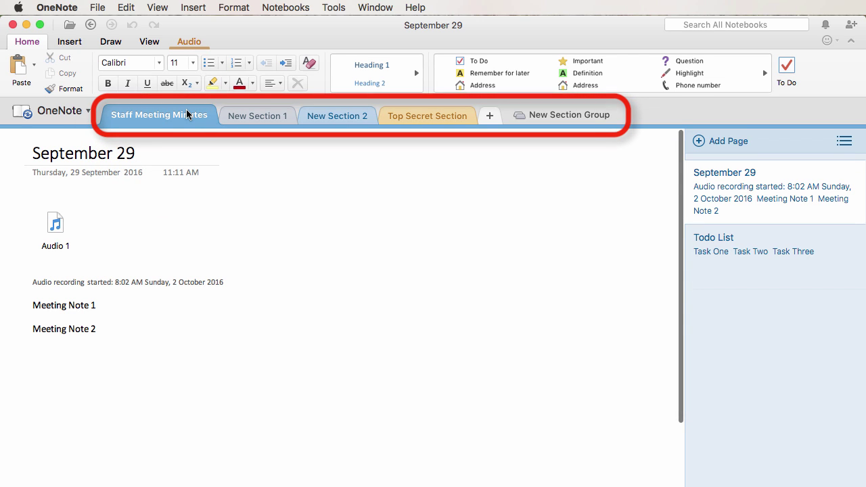
- Browse the File menu's notebook commands ahead of recording Audio 2 on the September 29 page
{"action": "left_click", "coordinate": [99, 9]}
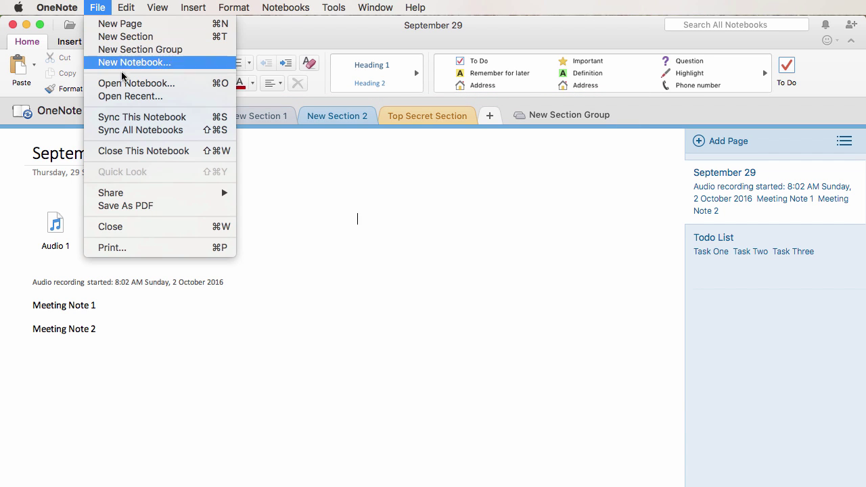
{"action": "mouse_move", "coordinate": [144, 194]}
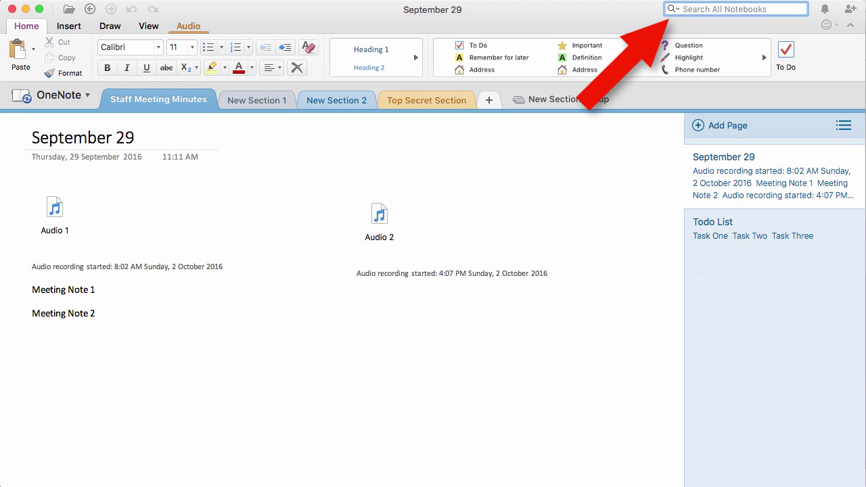
- Search all notebooks for 'on-site childcare', then 'never', and open the Untitled Page result in New Section 1
{"action": "type", "text": "on-s"}
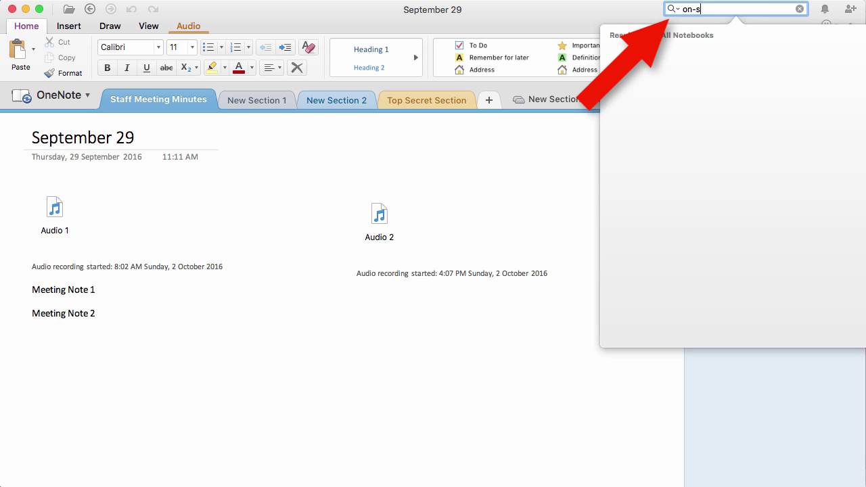
{"action": "type", "text": "ite childcare"}
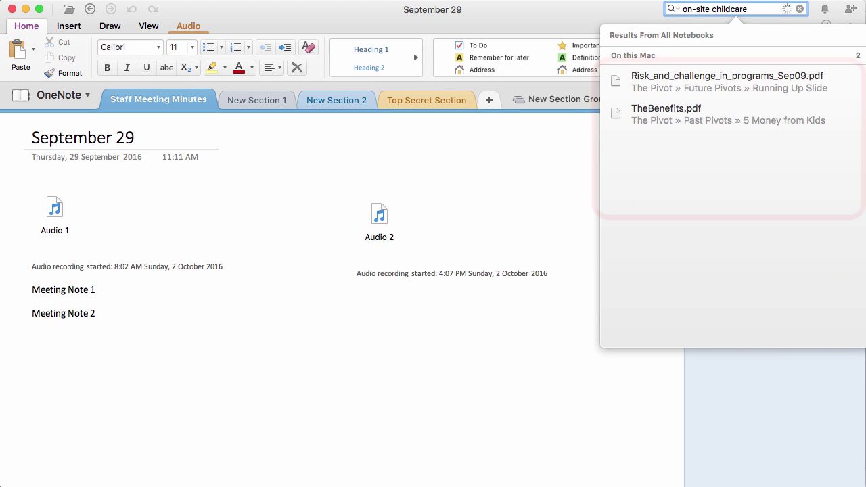
{"action": "key", "text": "BackSpace"}
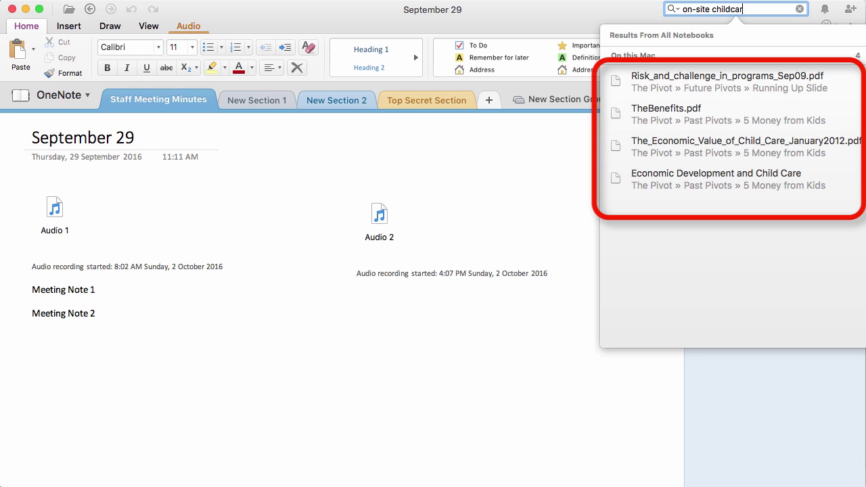
{"action": "key", "text": "BackSpace"}
{"action": "key", "text": "BackSpace"}
{"action": "key", "text": "BackSpace"}
{"action": "key", "text": "BackSpace"}
{"action": "key", "text": "BackSpace"}
{"action": "key", "text": "BackSpace"}
{"action": "key", "text": "BackSpace"}
{"action": "key", "text": "BackSpace"}
{"action": "key", "text": "BackSpace"}
{"action": "key", "text": "BackSpace"}
{"action": "key", "text": "BackSpace"}
{"action": "key", "text": "BackSpace"}
{"action": "key", "text": "BackSpace"}
{"action": "key", "text": "BackSpace"}
{"action": "key", "text": "BackSpace"}
{"action": "key", "text": "BackSpace"}
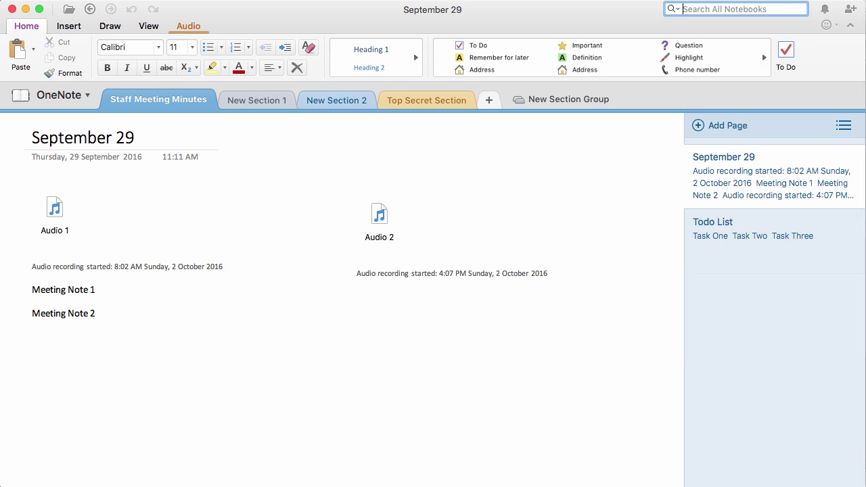
{"action": "type", "text": "never"}
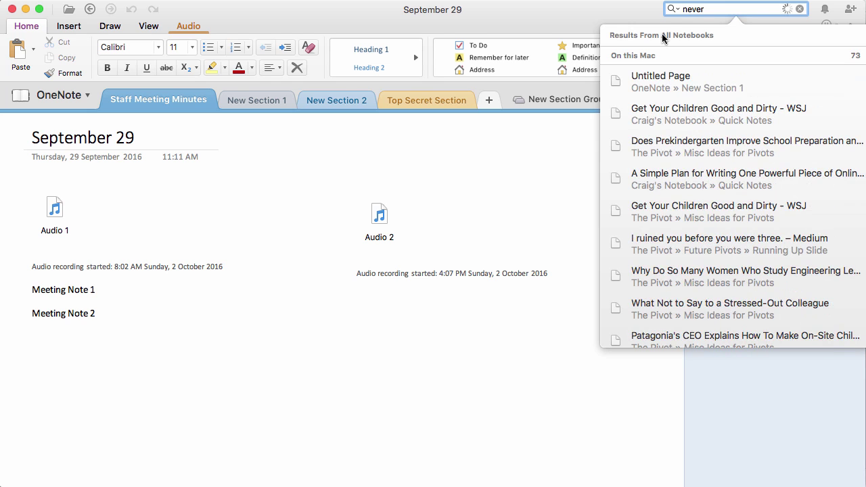
{"action": "left_click", "coordinate": [662, 84]}
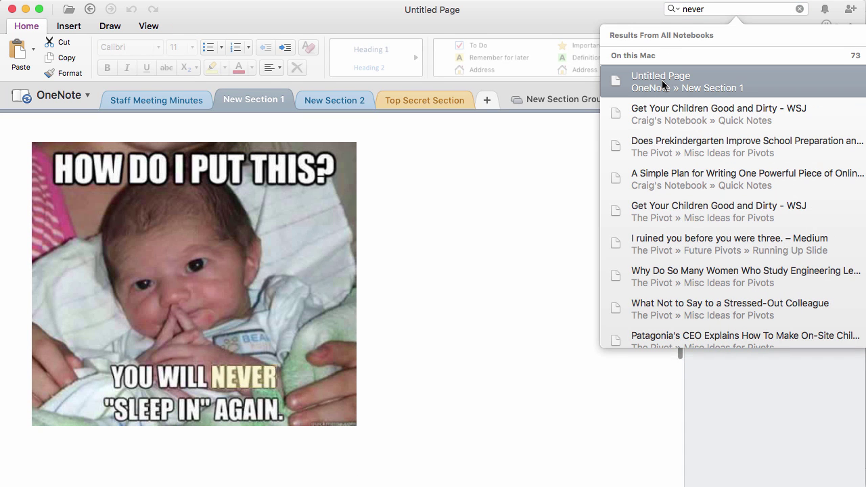